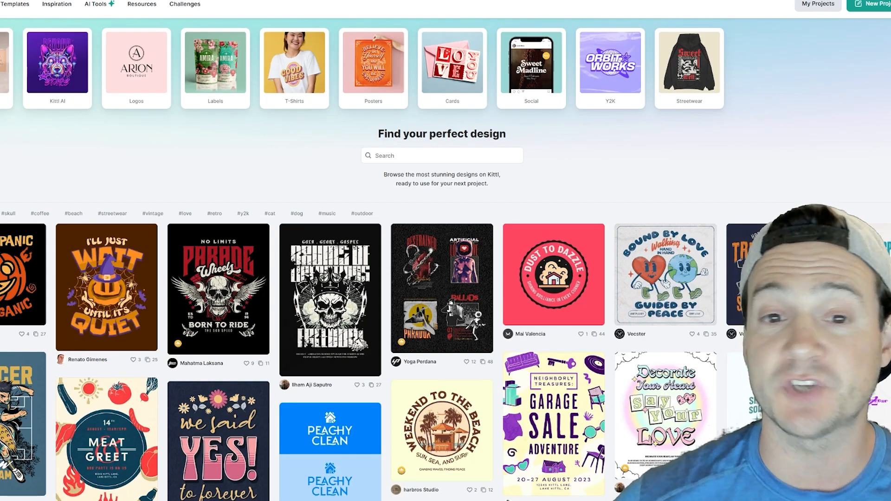
- Browse the trending templates and open the When it's Quiet T-Shirt Design Template as an editable design
scroll(507, 251, "down", 4)
scroll(507, 251, "down", 3)
scroll(439, 243, "up", 7)
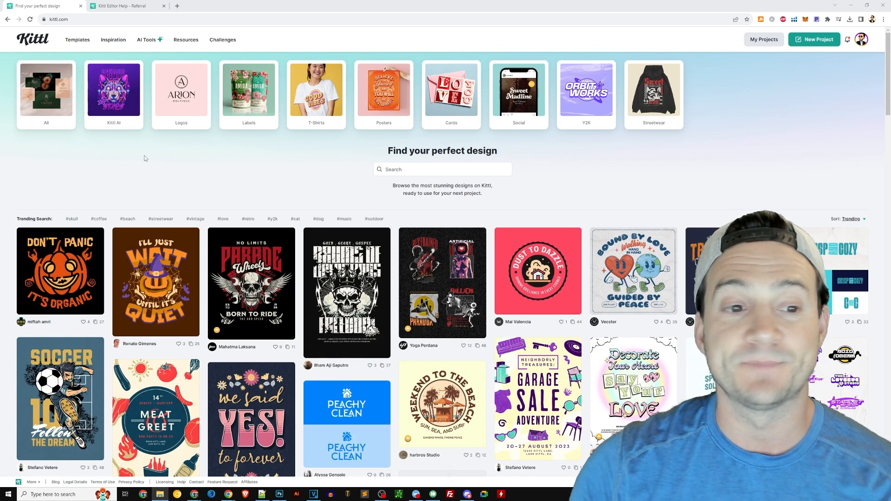
left_click(164, 257)
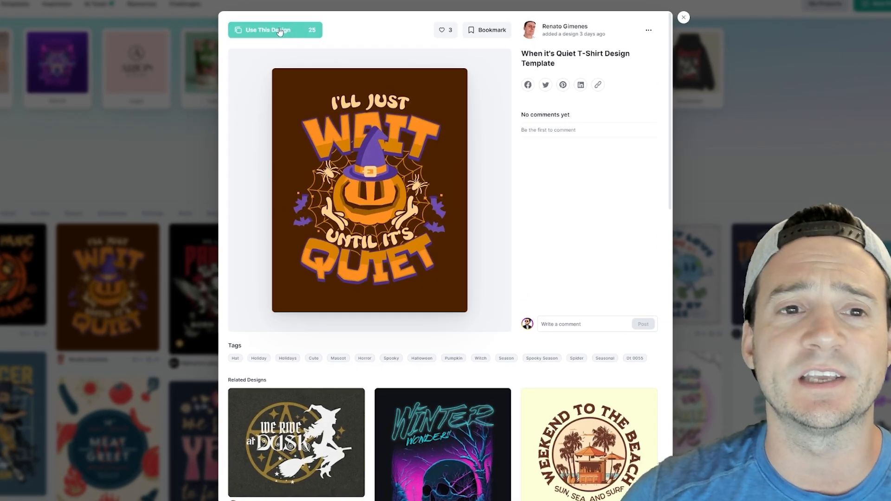
left_click(302, 62)
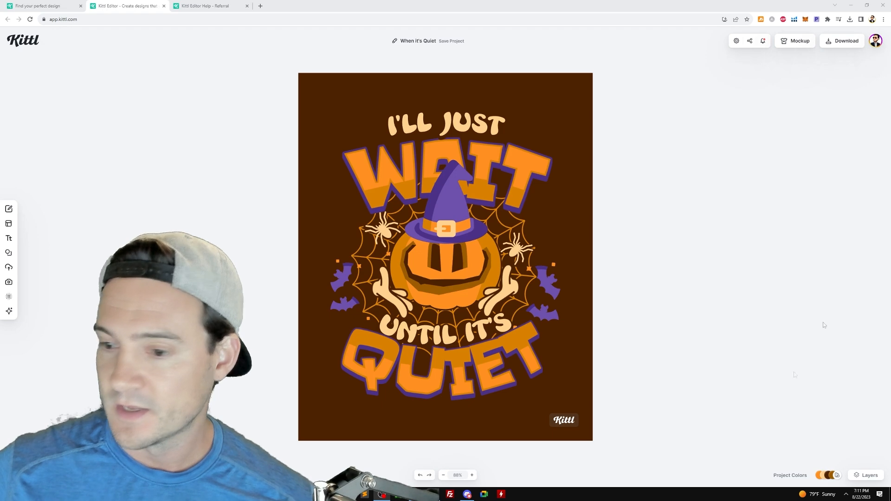
- Preview alternative palettes such as Deep Wood on the pumpkin design without applying one
left_click(837, 478)
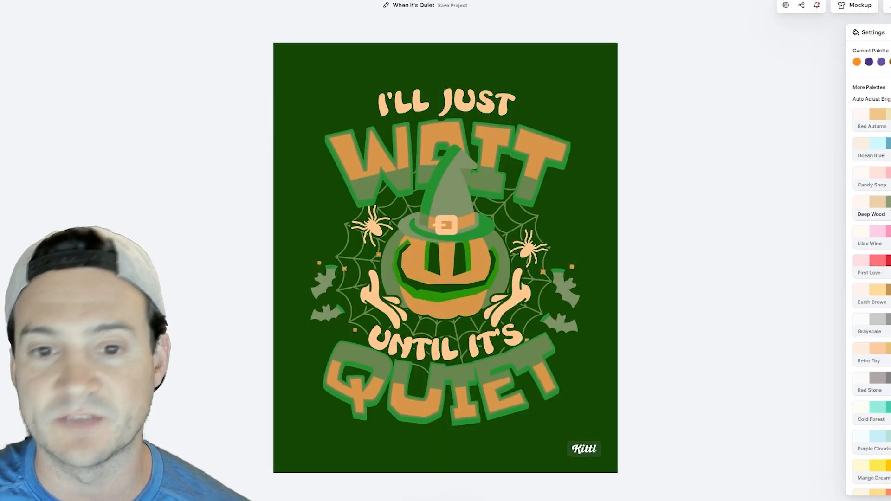
left_click(769, 163)
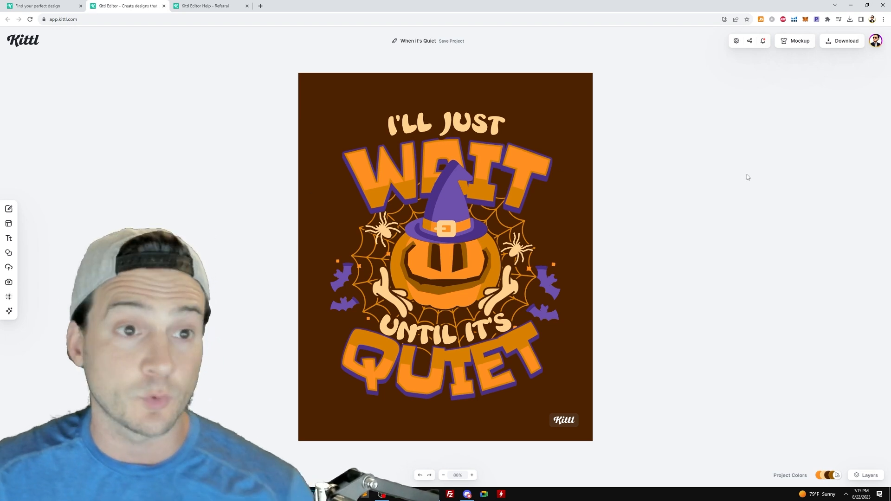
- Look through more designs in the template gallery, then return to the When it's Quiet project
key("ctrl+shift+Tab")
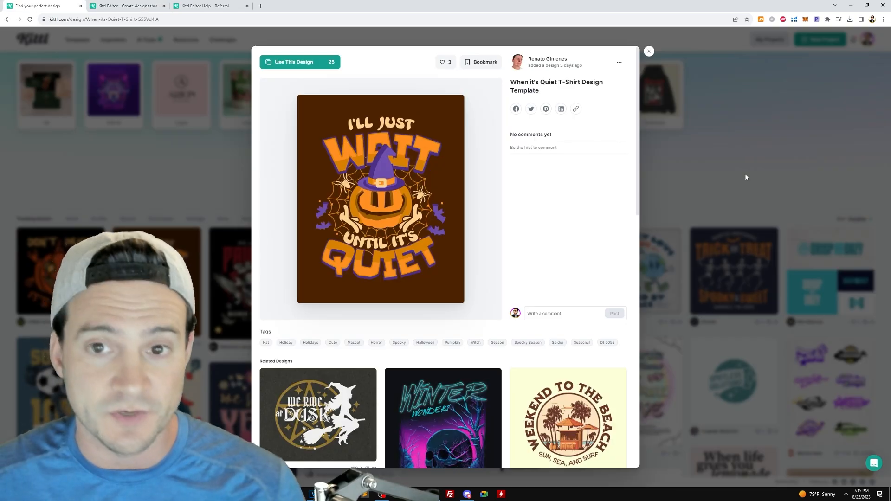
left_click(746, 177)
scroll(745, 175, "down", 5)
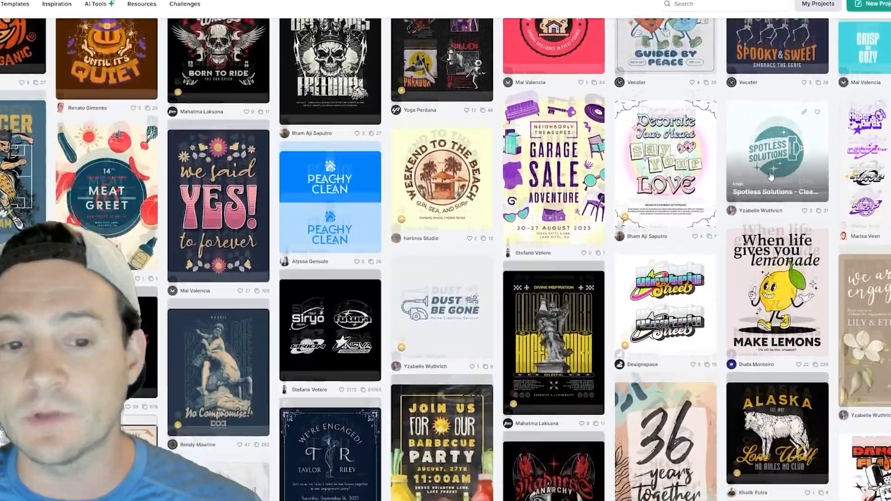
scroll(769, 175, "down", 7)
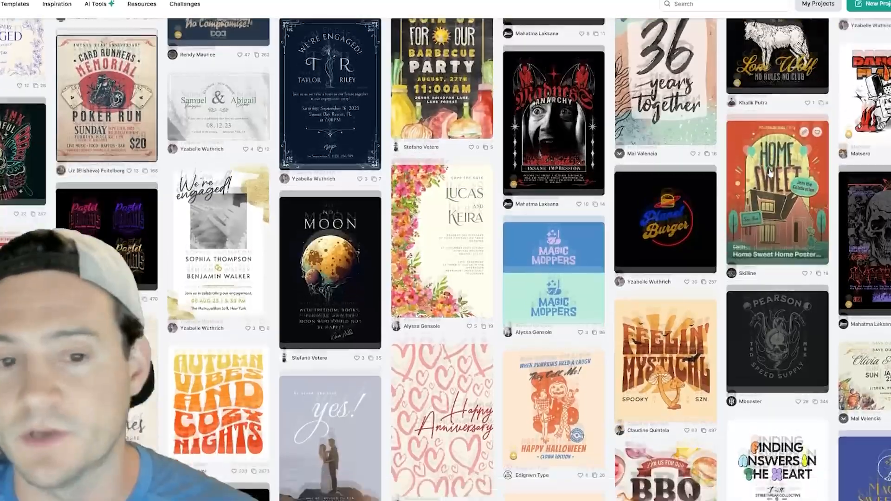
key("ctrl+Tab")
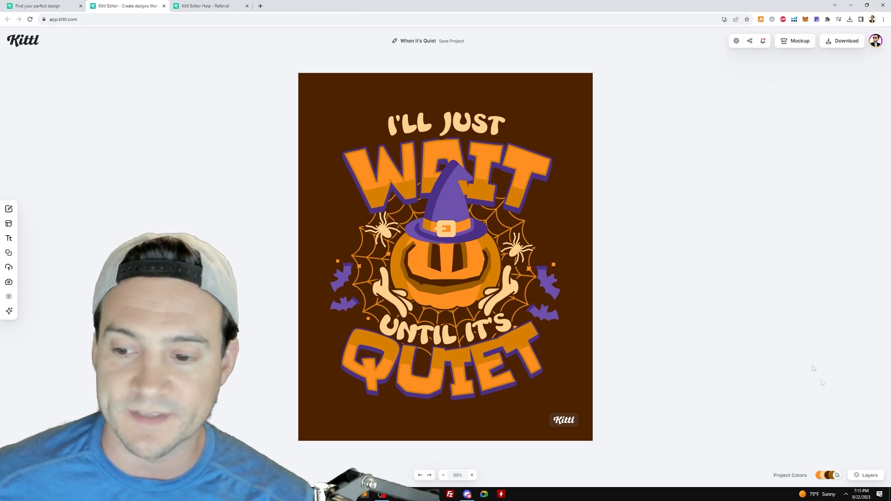
- Turn off Auto Adjust Brightness in the project colors and apply the Grayscale palette to the design
left_click(838, 476)
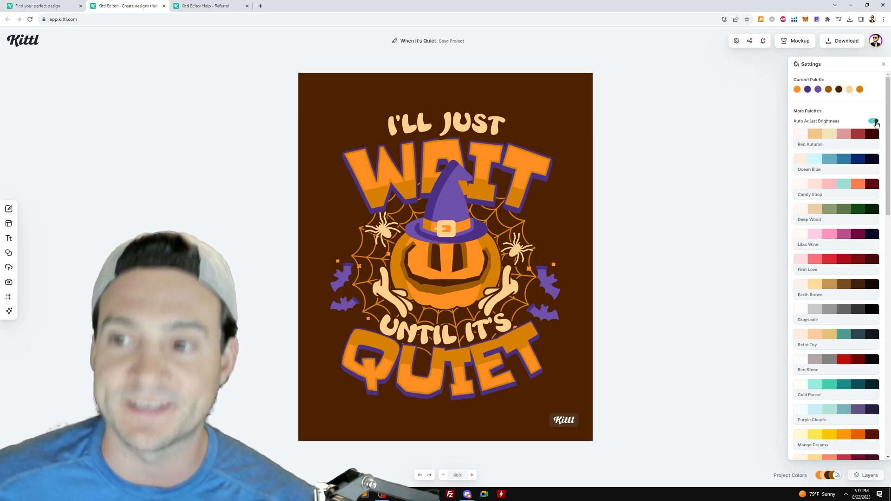
left_click(873, 122)
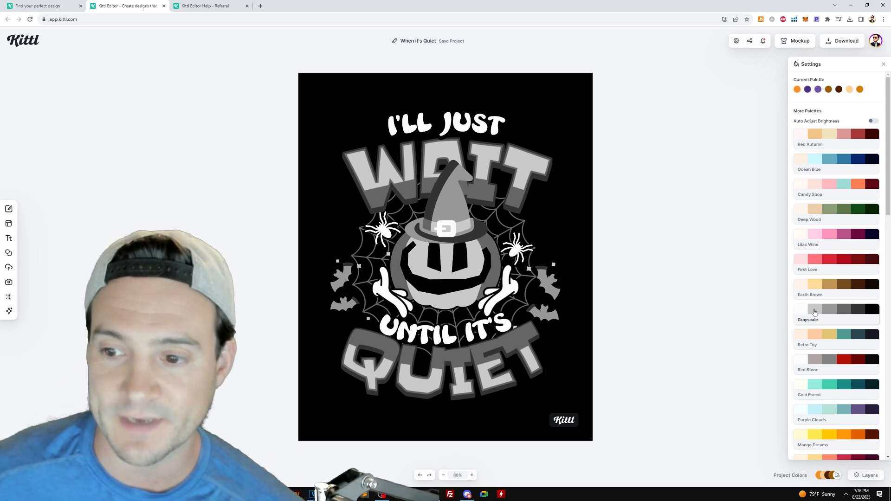
left_click(815, 312)
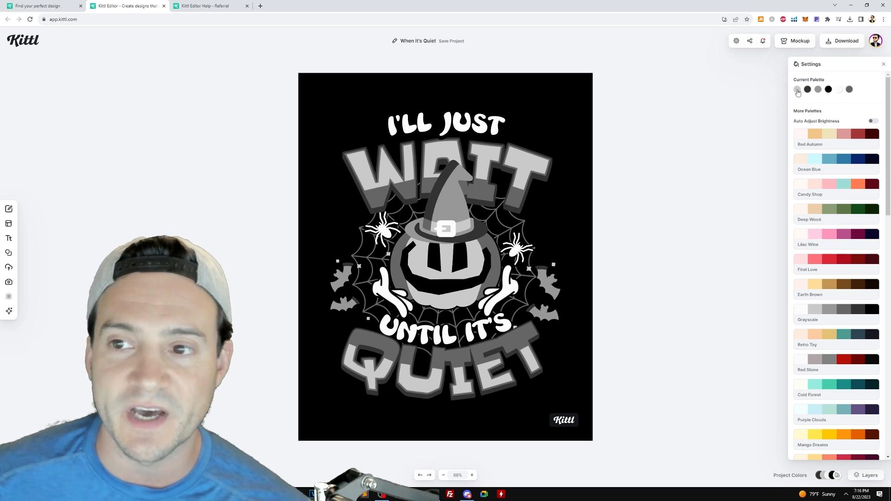
- Change the first, light grey color of the current palette to white
left_click(798, 92)
left_click_drag(708, 109, 665, 86)
left_click(810, 100)
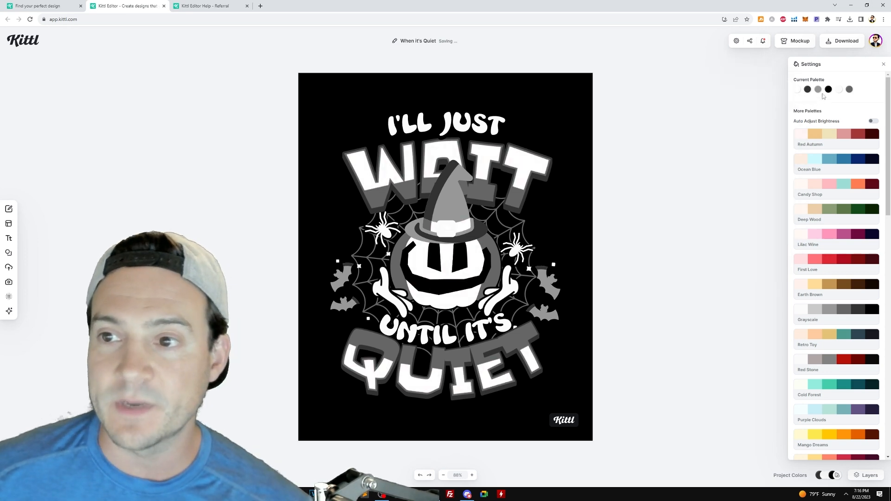
- Lighten the medium grey palette color used on the hat and bats to a pale grey
left_click(820, 92)
left_click_drag(722, 131, 714, 113)
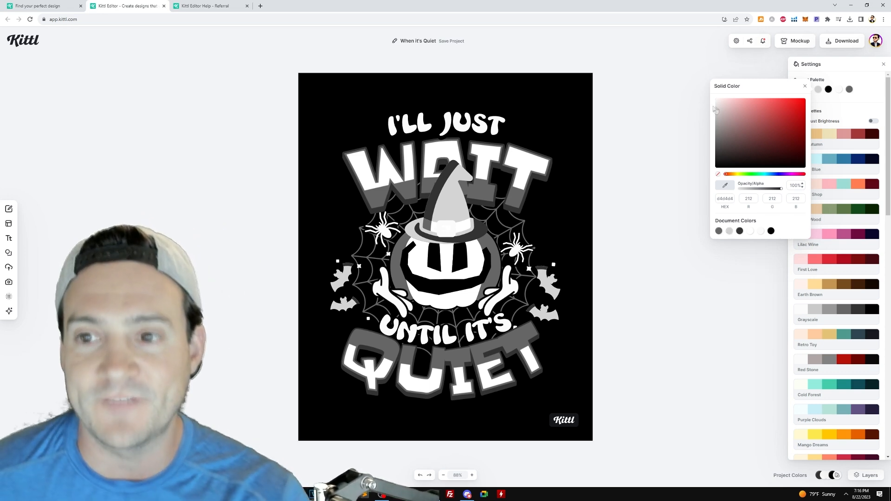
left_click(716, 109)
left_click(840, 92)
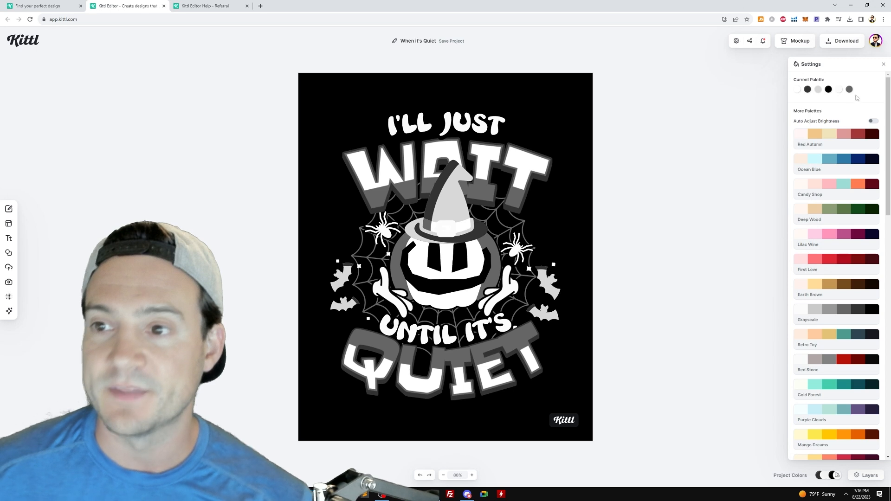
- Lighten the last, dark grey palette color to ababab
left_click(850, 89)
left_click_drag(753, 127, 746, 121)
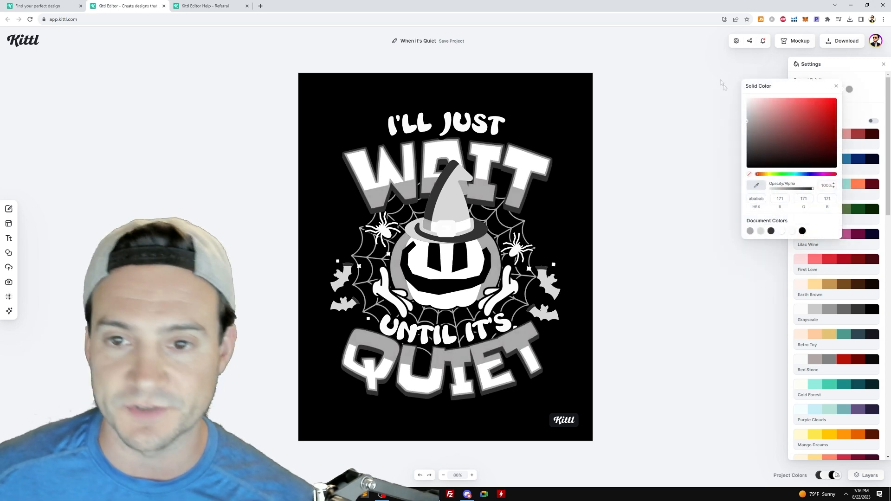
left_click(710, 74)
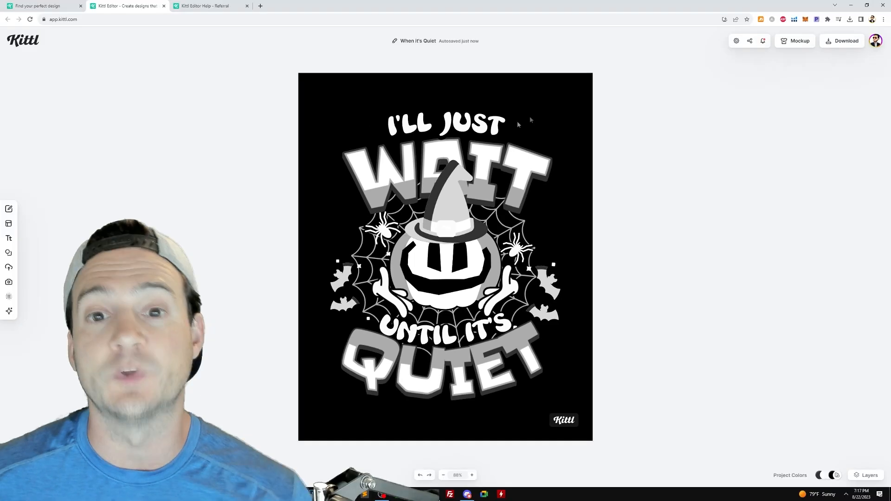
- Add a black border with a weight of 3.10 to the "I'LL JUST" text
left_click(500, 123)
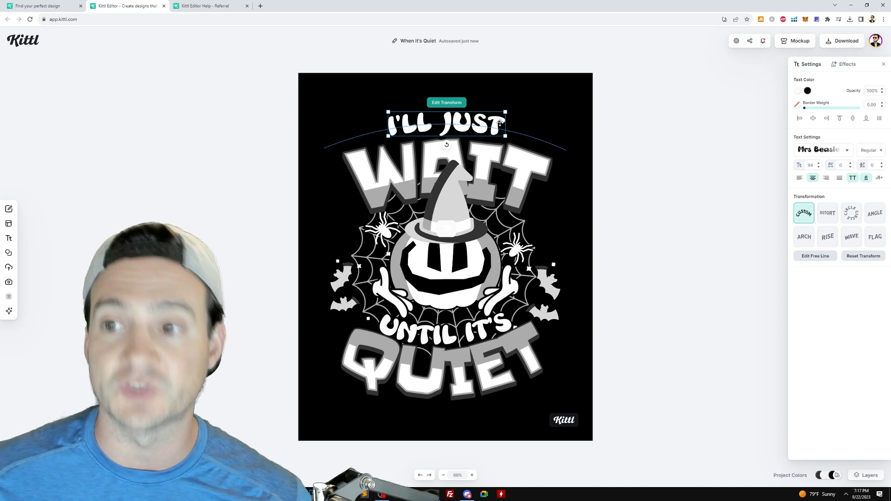
left_click(797, 106)
left_click_drag(712, 153, 678, 197)
left_click_drag(805, 111, 806, 110)
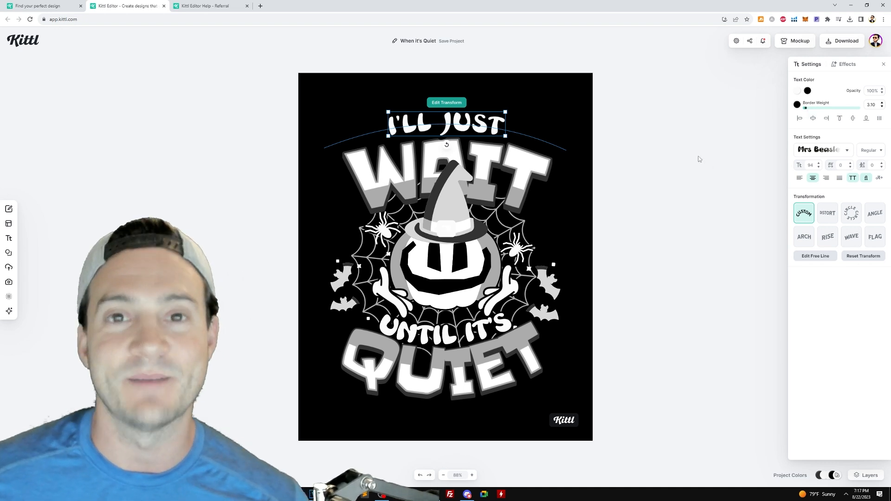
left_click(501, 118)
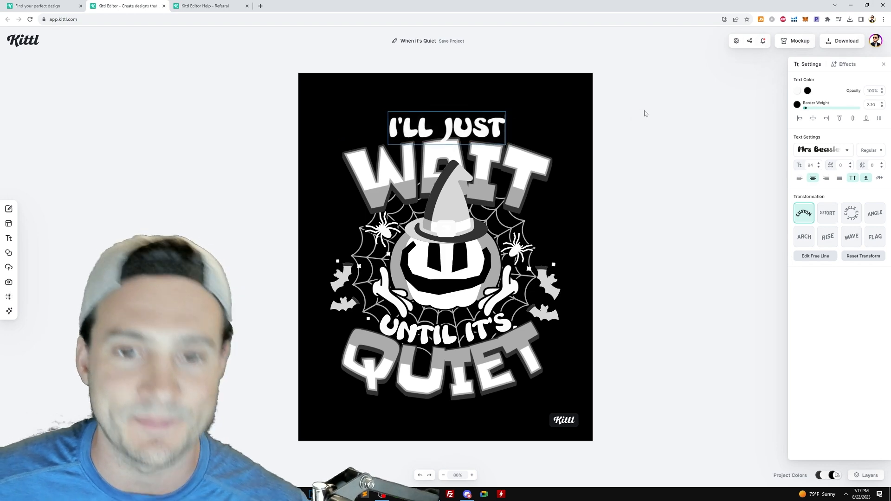
key("Escape")
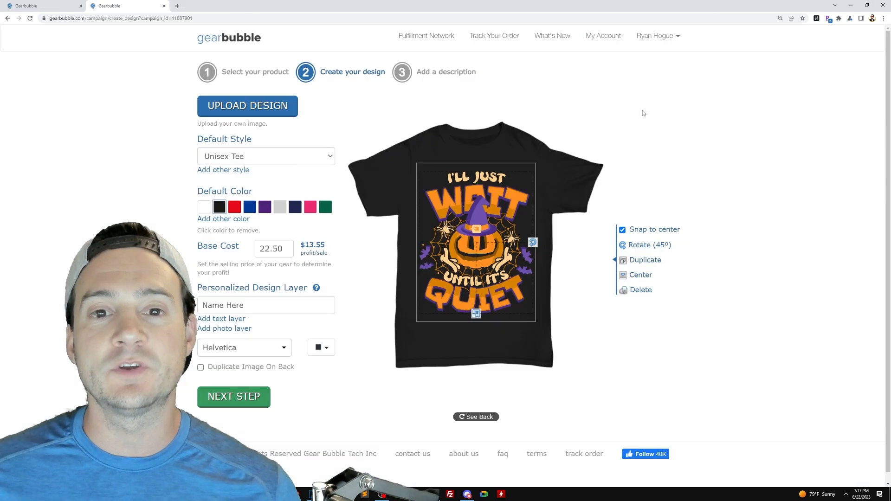
- View the grayscale design on the black 11oz mug in the other GearBubble campaign
left_click(55, 7)
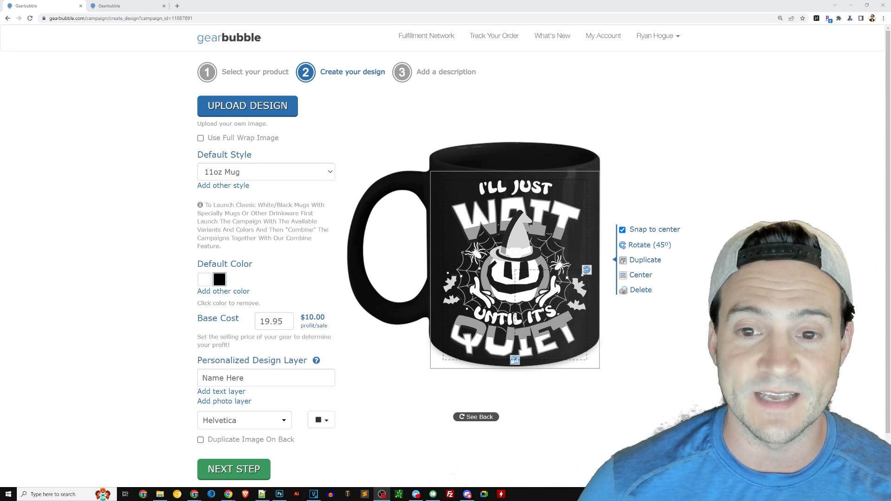
key("ctrl+Tab")
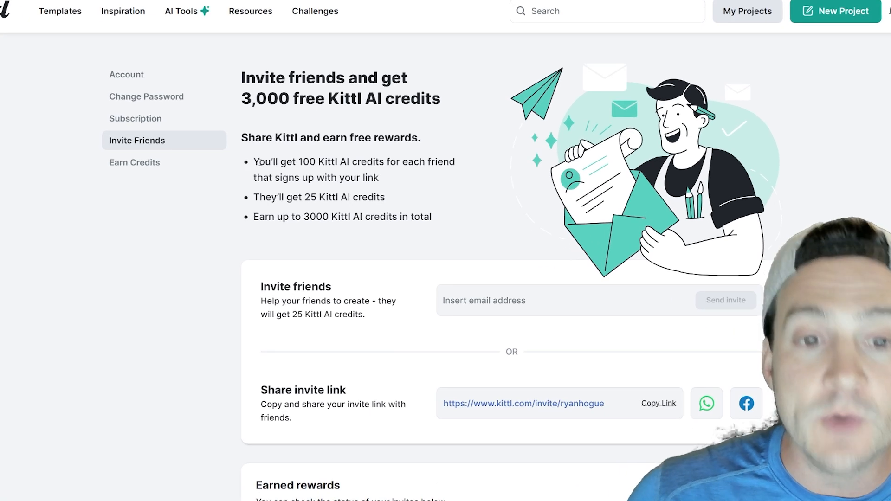
- Examine the Kittl AI credit rewards for inviting friends, including each party's credits and the total limit
left_click_drag(260, 162, 455, 162)
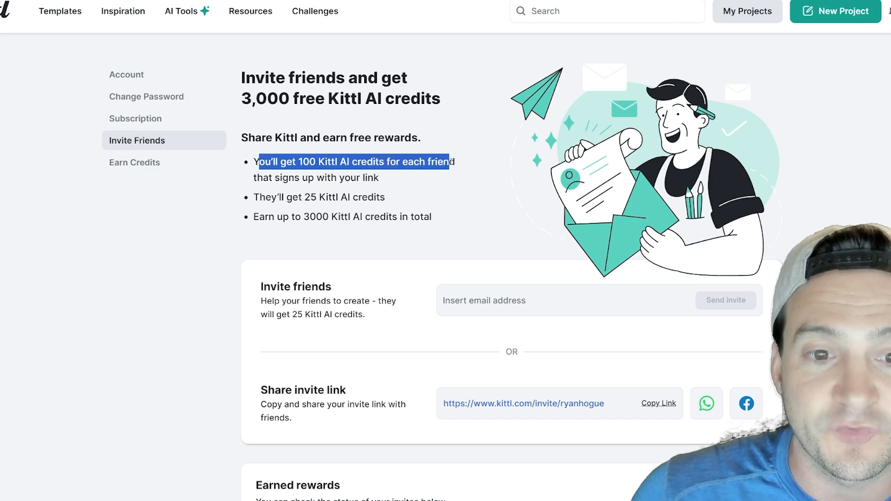
left_click_drag(413, 216, 255, 218)
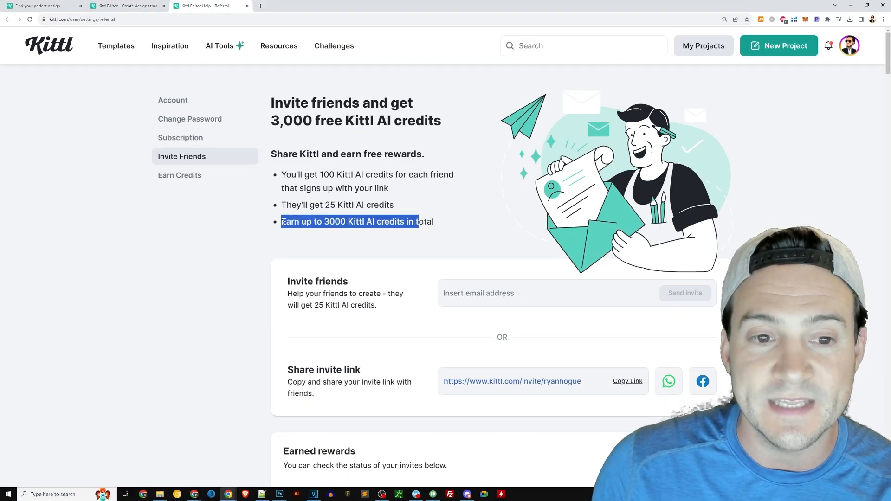
left_click_drag(410, 205, 325, 205)
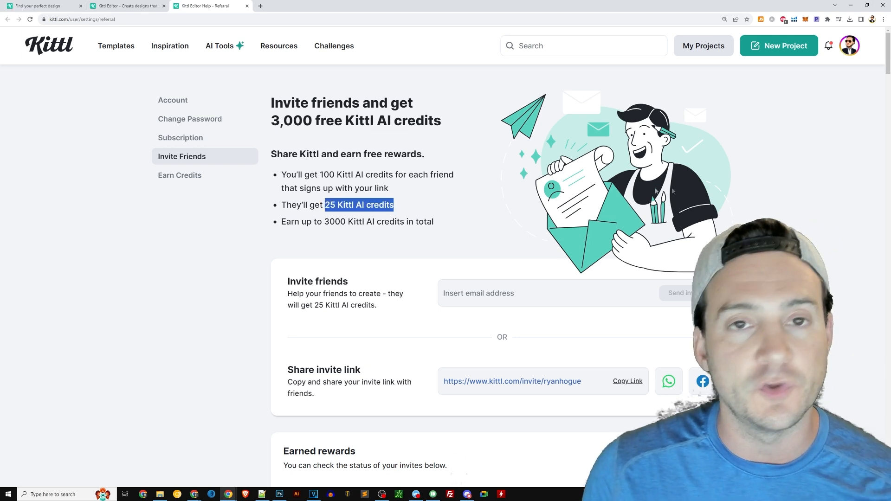
left_click(791, 183)
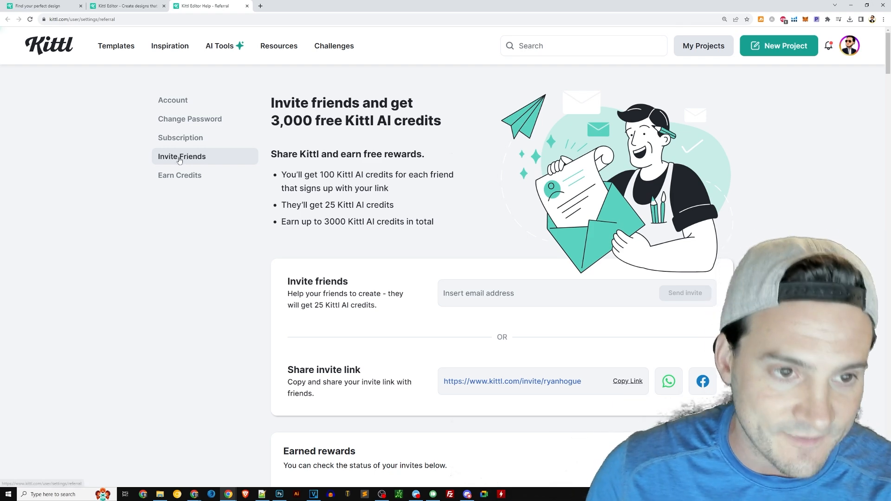
- Copy the share invite link from the Invite Friends page
left_click(179, 159)
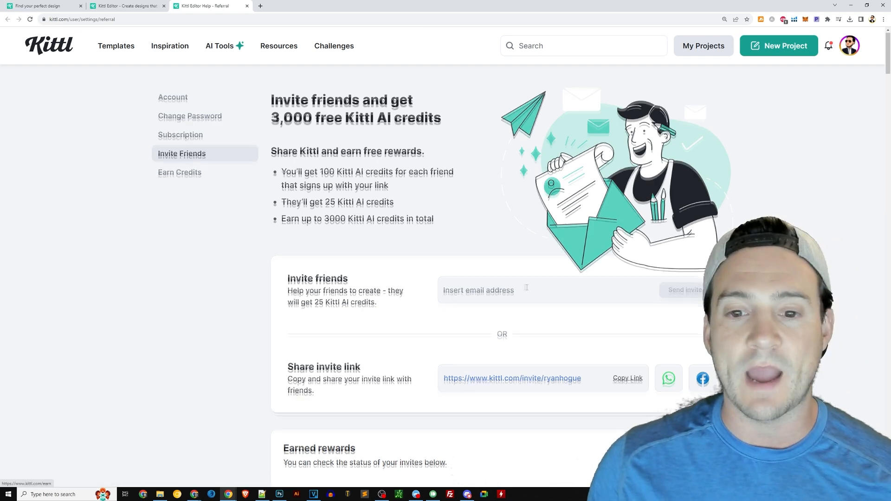
scroll(622, 288, "down", 3)
left_click(627, 243)
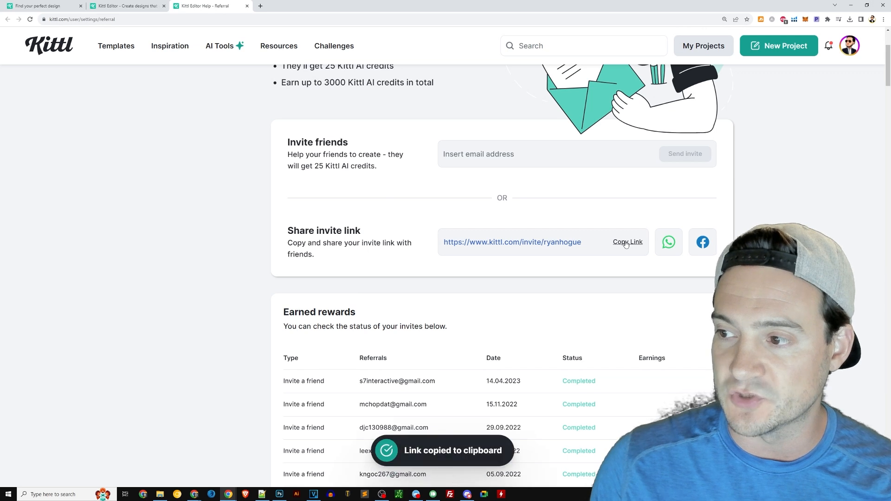